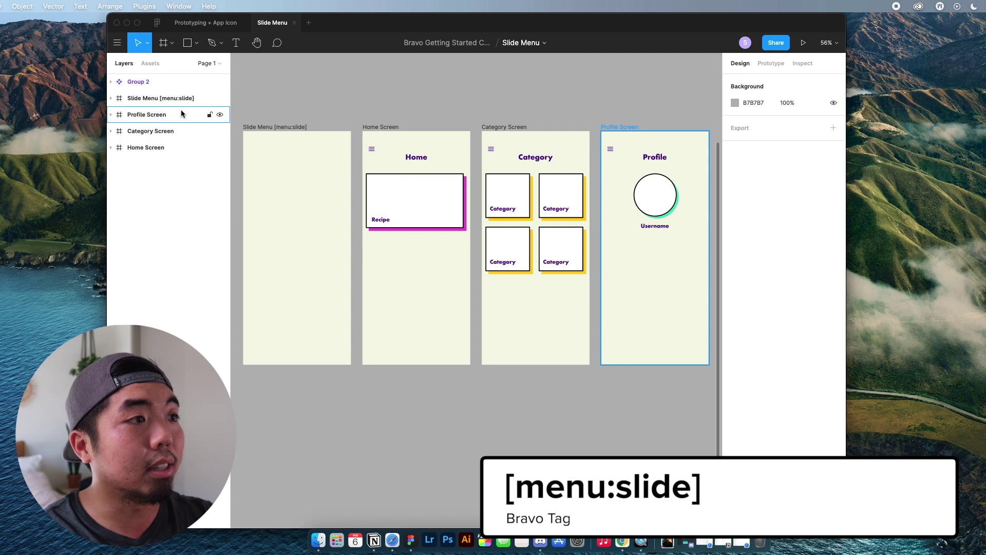
- Expand the Slide Menu and Menu container layers, then unhide the yellow Rectangle 7
click(155, 101)
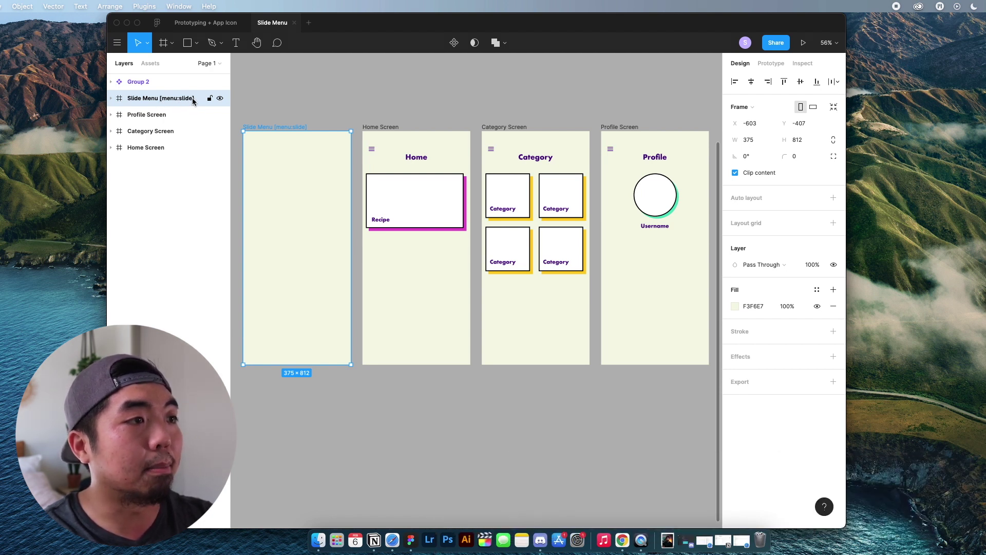
click(298, 105)
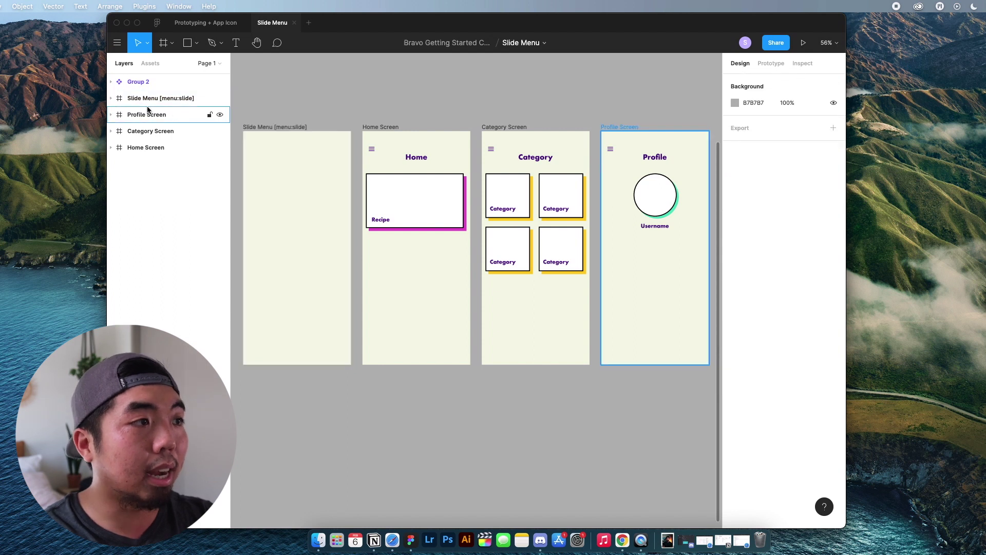
click(111, 98)
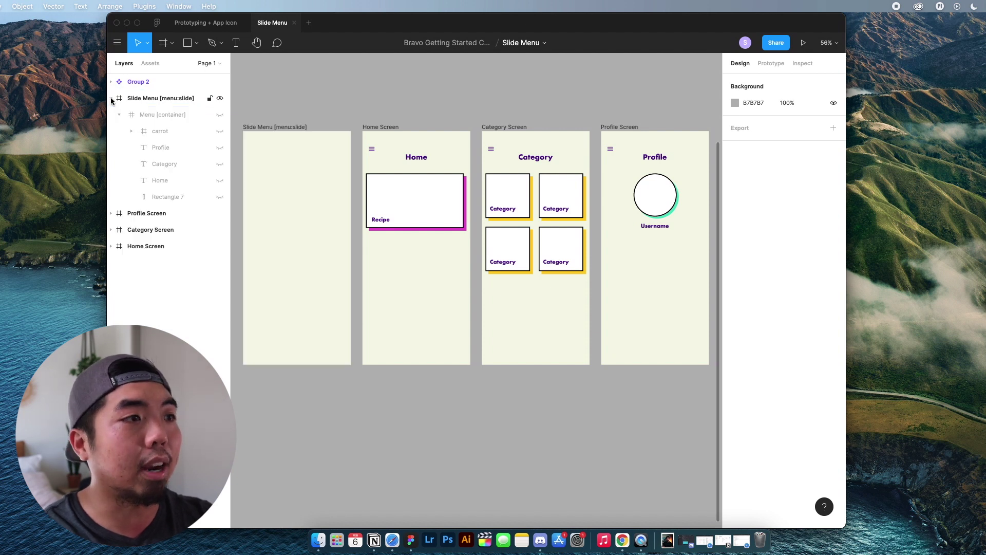
click(119, 114)
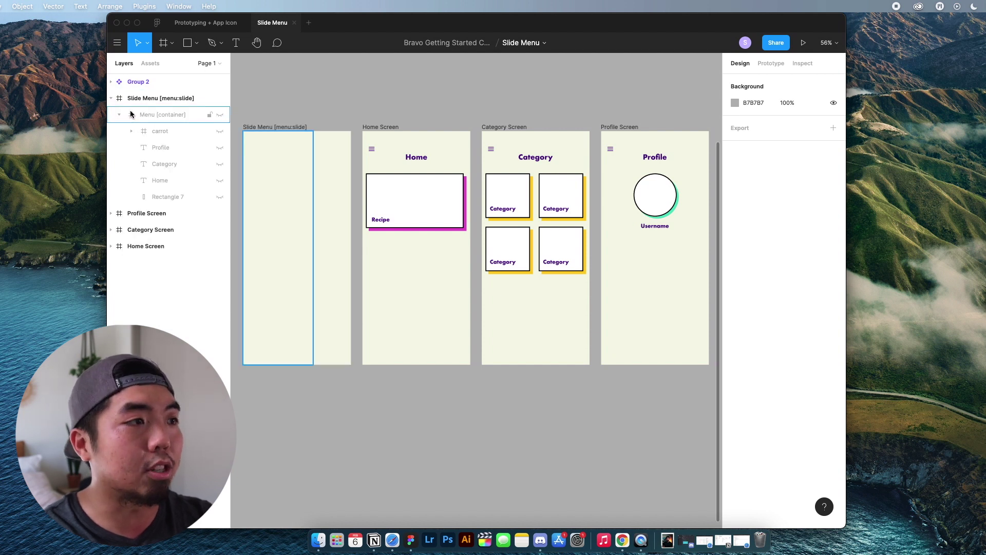
click(221, 197)
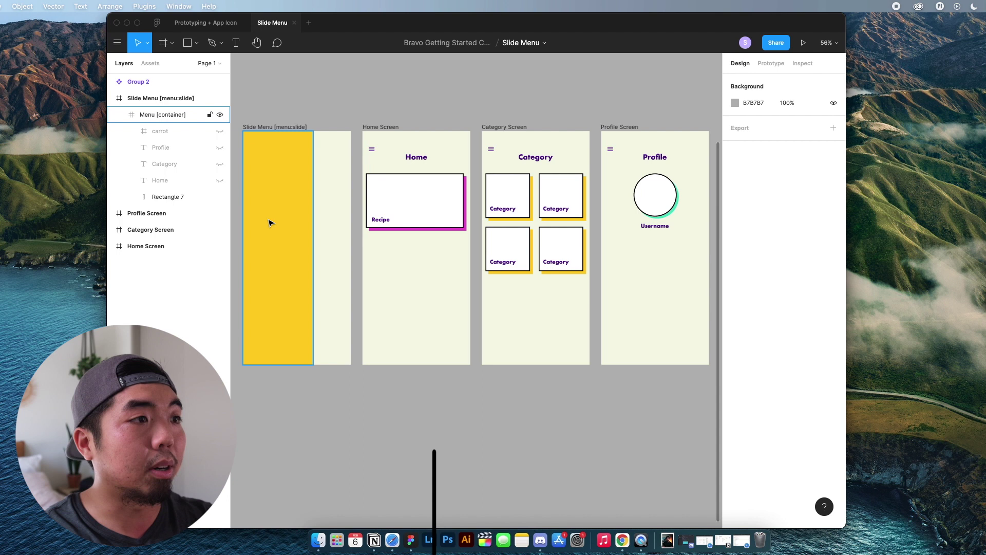
mouse_move(163, 114)
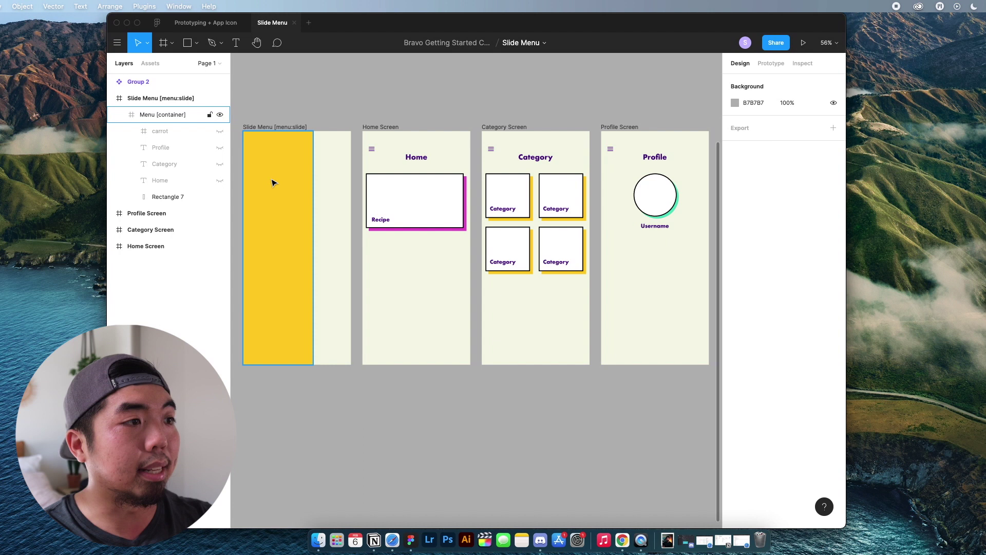
- Unhide the Home, Category and Profile labels and the carrot icon on the yellow menu
click(219, 180)
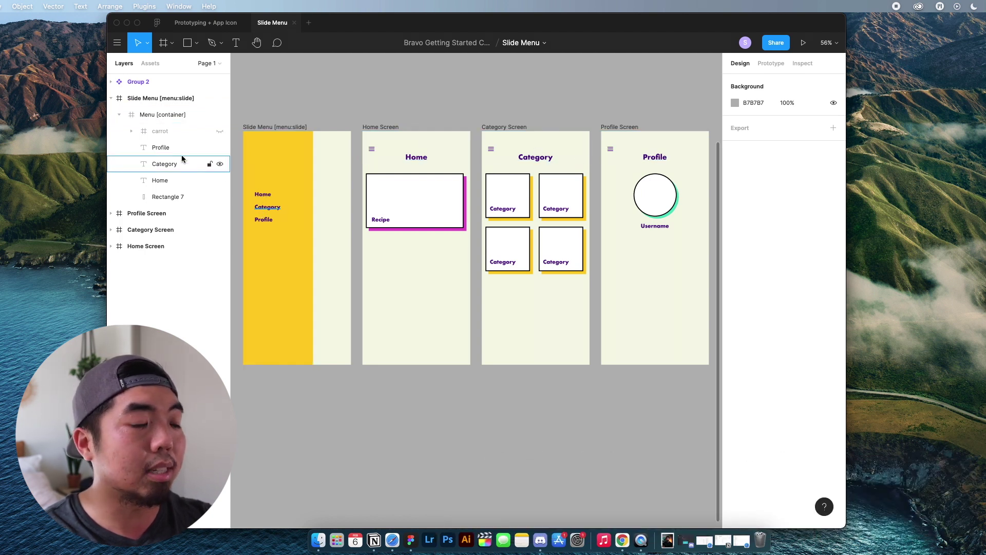
click(220, 131)
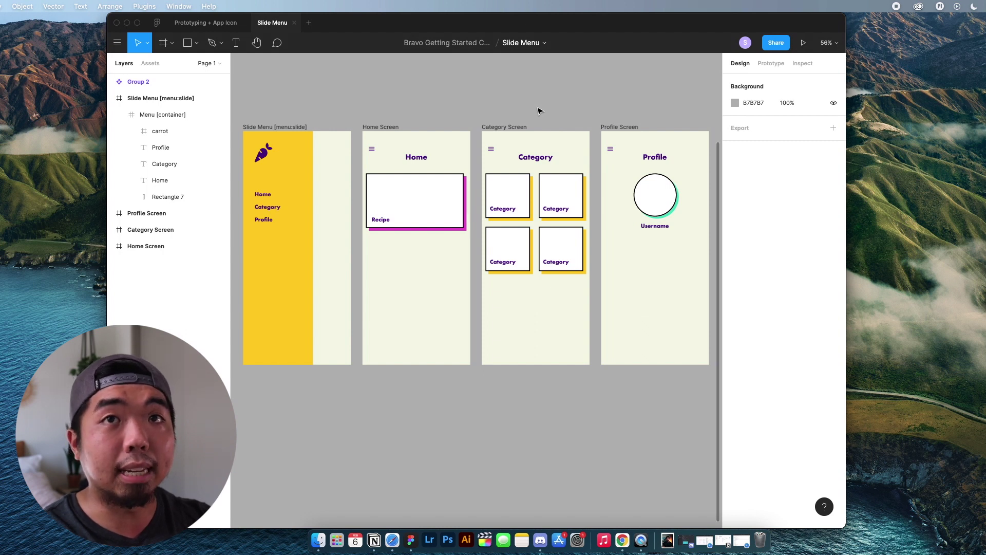
- In Prototype mode, connect the Home, Category and Profile labels to their matching screens
click(771, 64)
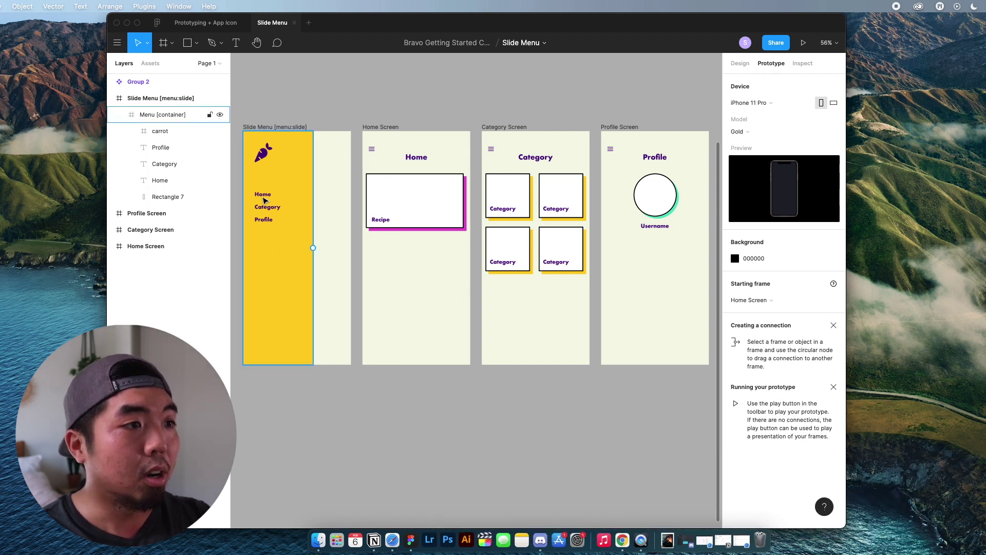
click(263, 199)
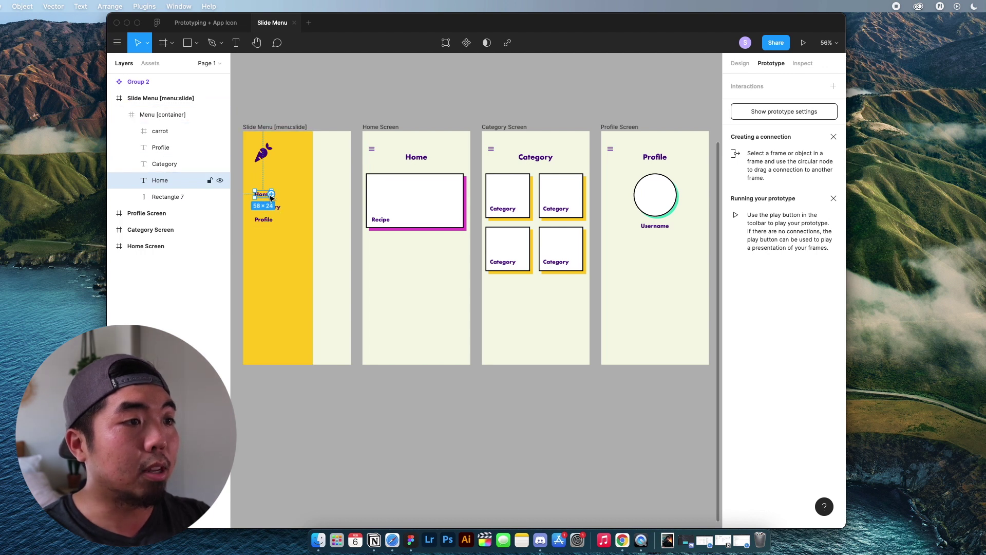
drag(272, 194, 364, 193)
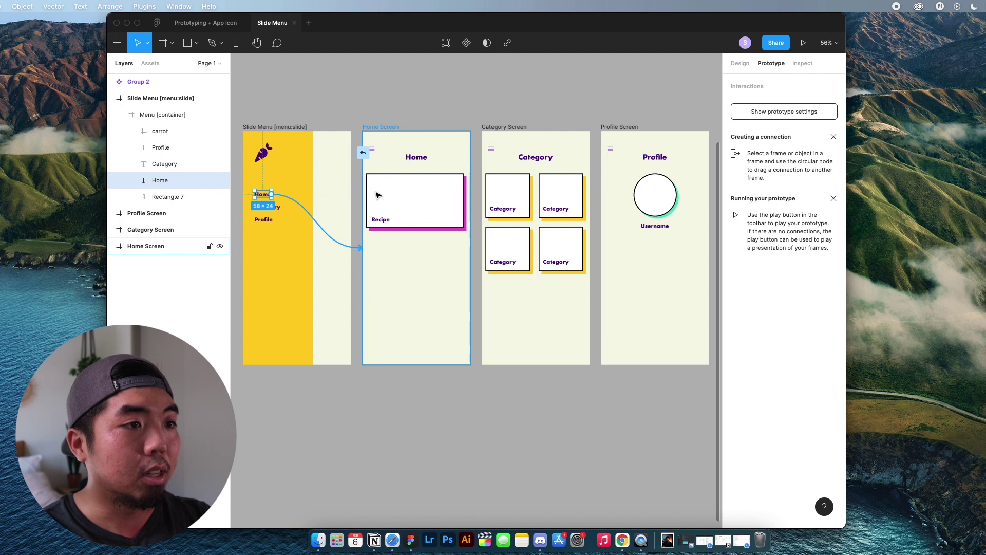
click(281, 208)
mouse_move(282, 208)
mouse_down()
mouse_move(434, 249)
mouse_move(485, 247)
mouse_up()
click(269, 221)
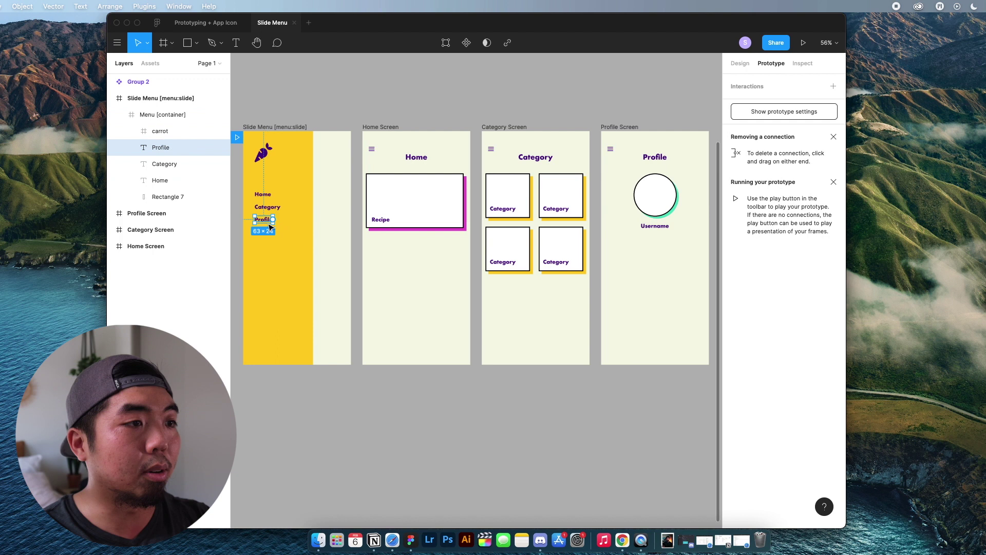
mouse_move(275, 221)
mouse_down()
mouse_move(579, 221)
mouse_move(636, 194)
mouse_up()
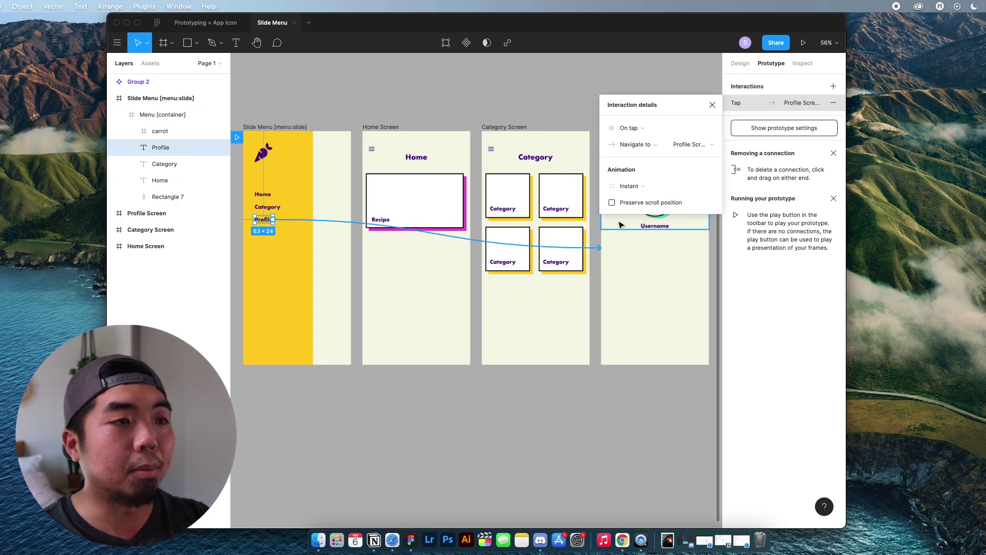
click(711, 105)
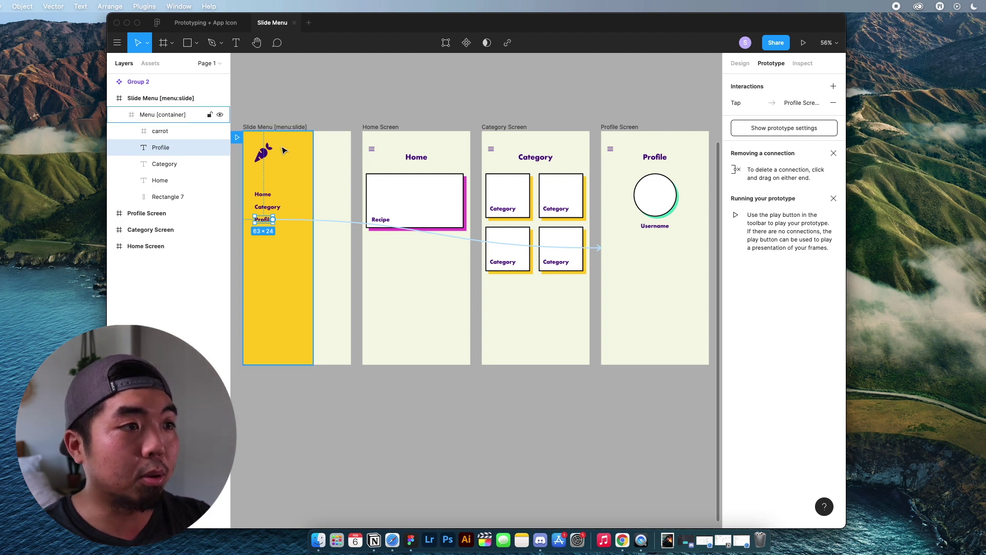
scroll(283, 146, left, 1)
scroll(285, 138, left, 4)
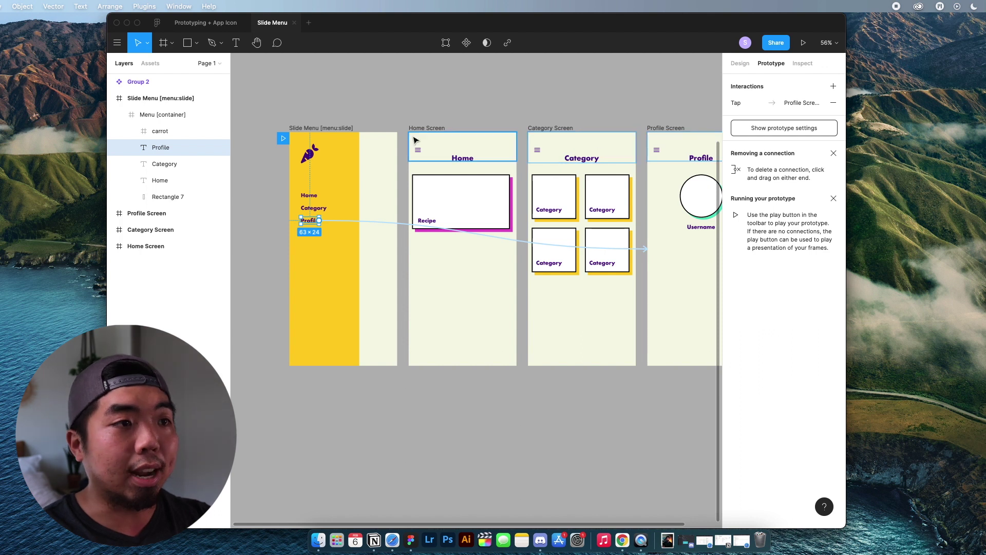
mouse_move(160, 147)
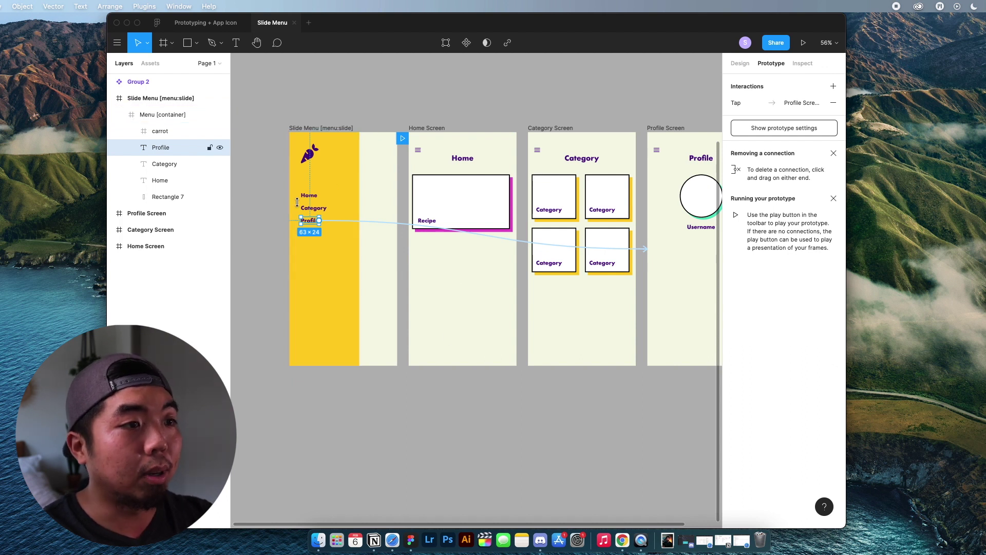
drag(544, 407, 461, 436)
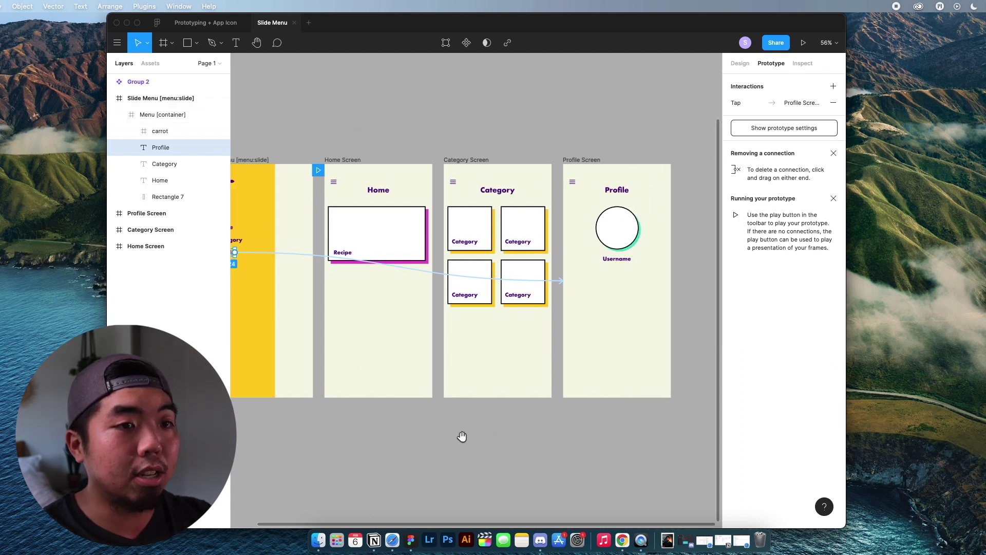
click(375, 144)
drag(371, 126, 419, 118)
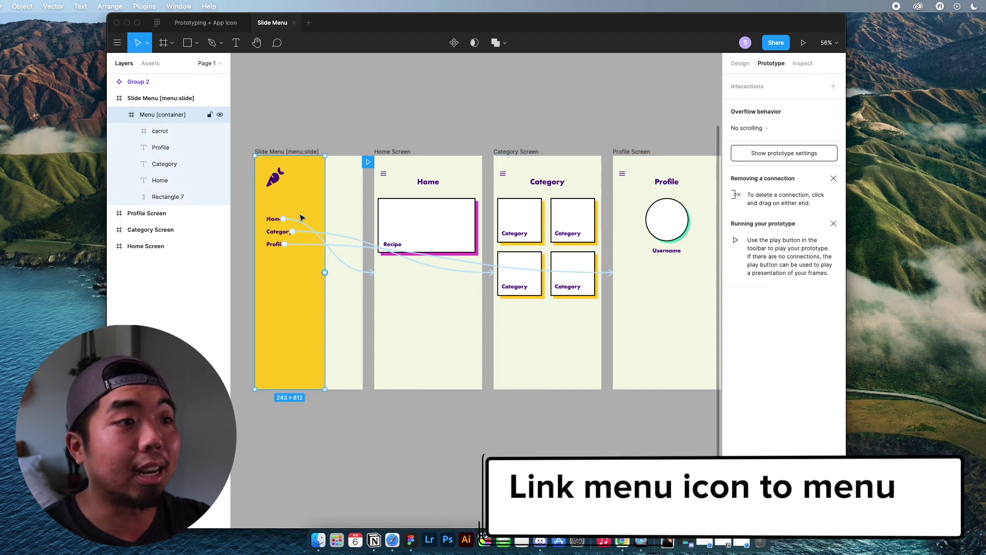
- Connect the Home, Category and Profile screens' menu icons to the Slide Menu frame
double_click(384, 175)
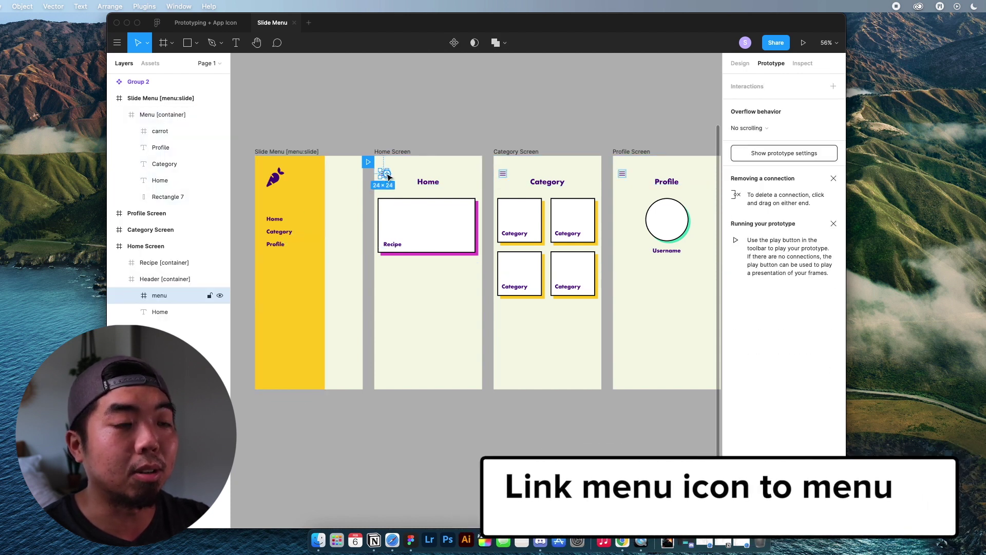
drag(388, 176, 341, 224)
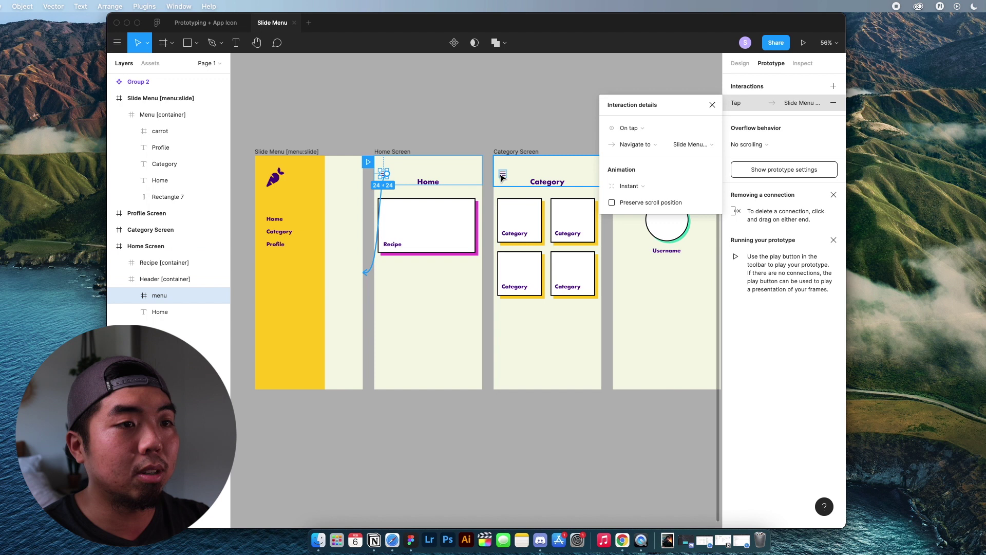
click(506, 177)
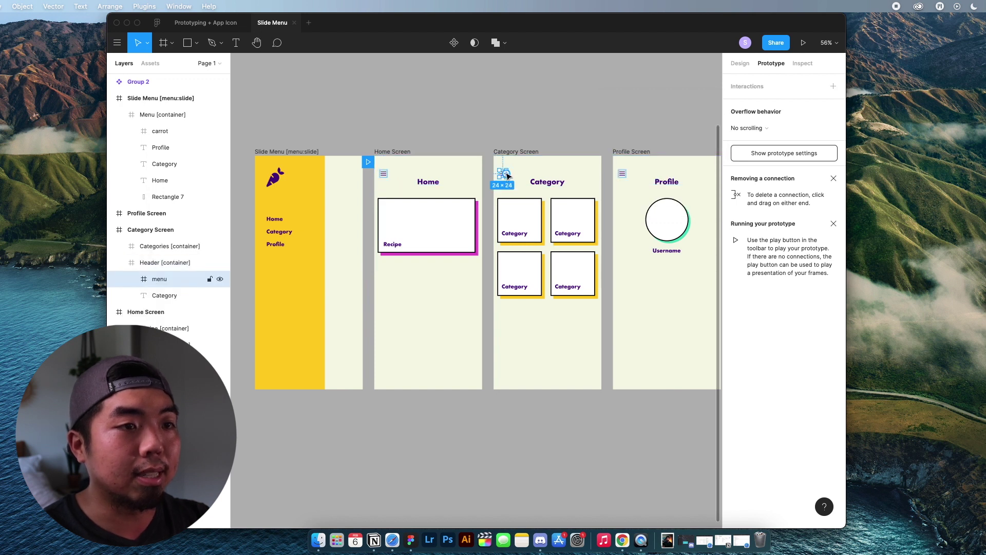
drag(506, 177, 360, 270)
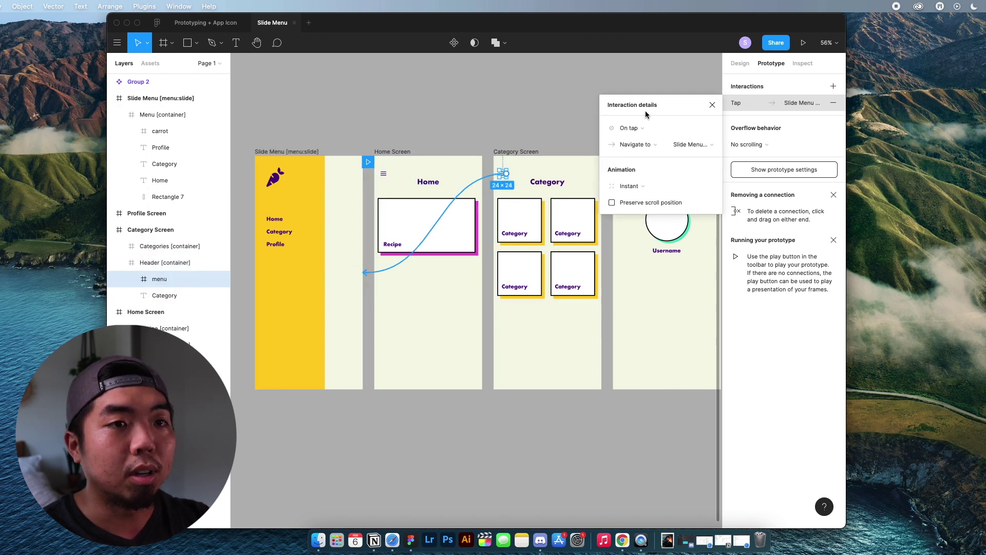
click(712, 104)
double_click(624, 177)
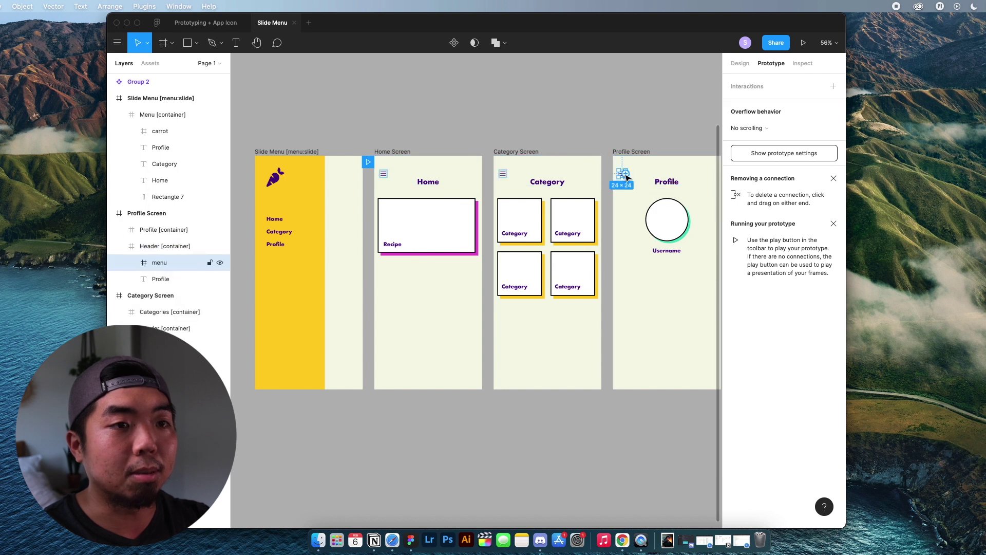
drag(630, 176, 363, 271)
click(483, 110)
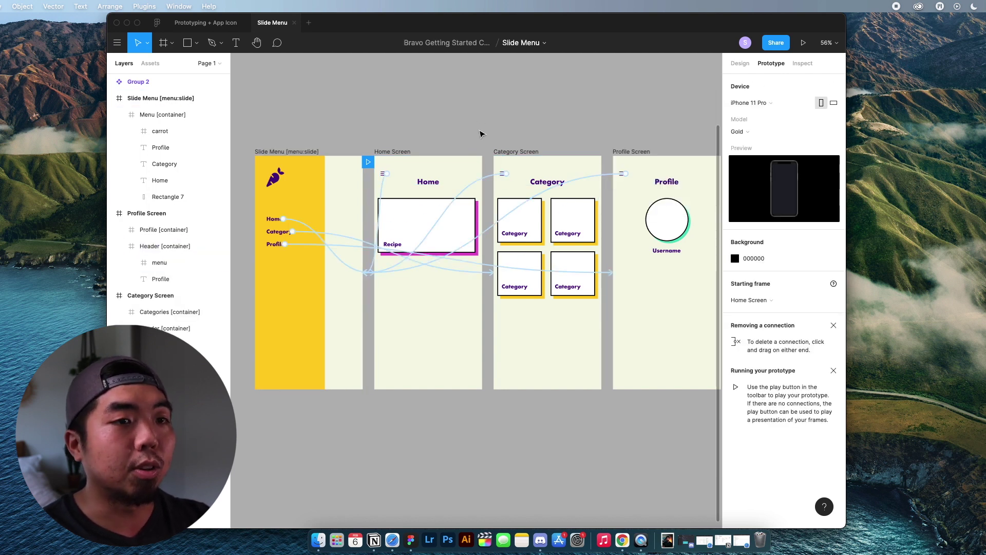
drag(479, 123, 470, 130)
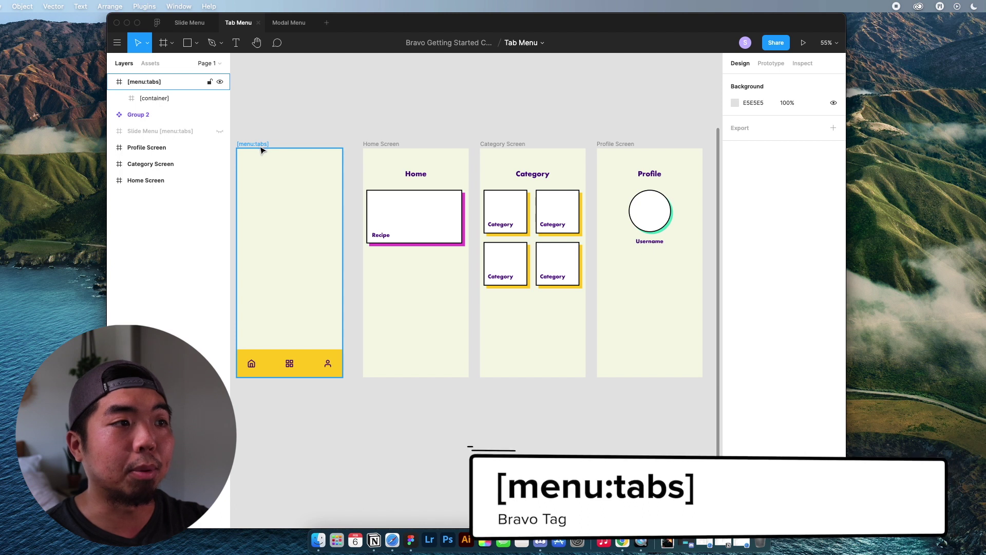
- Select the yellow tab bar container and expand its layer to list grid, user and home
click(270, 357)
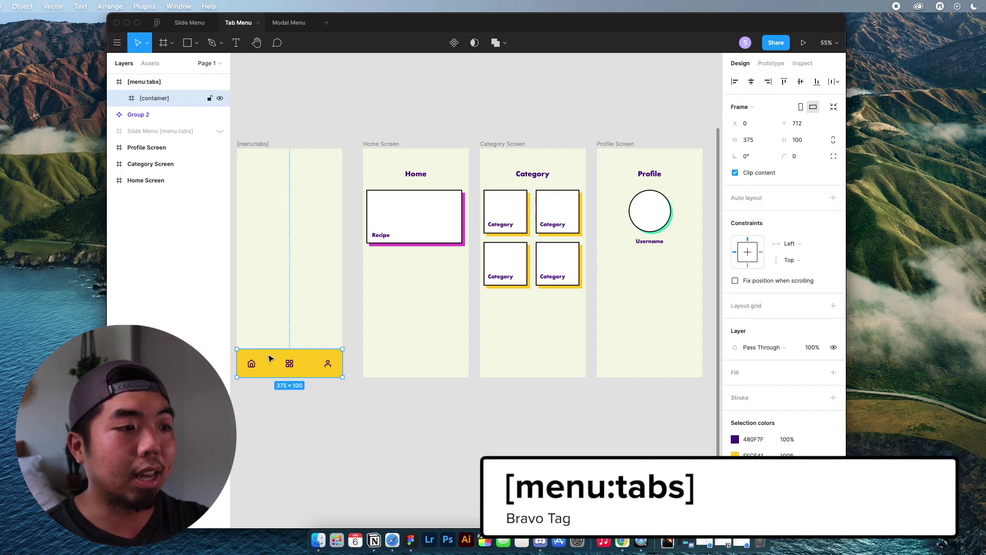
scroll(270, 357, down, 1)
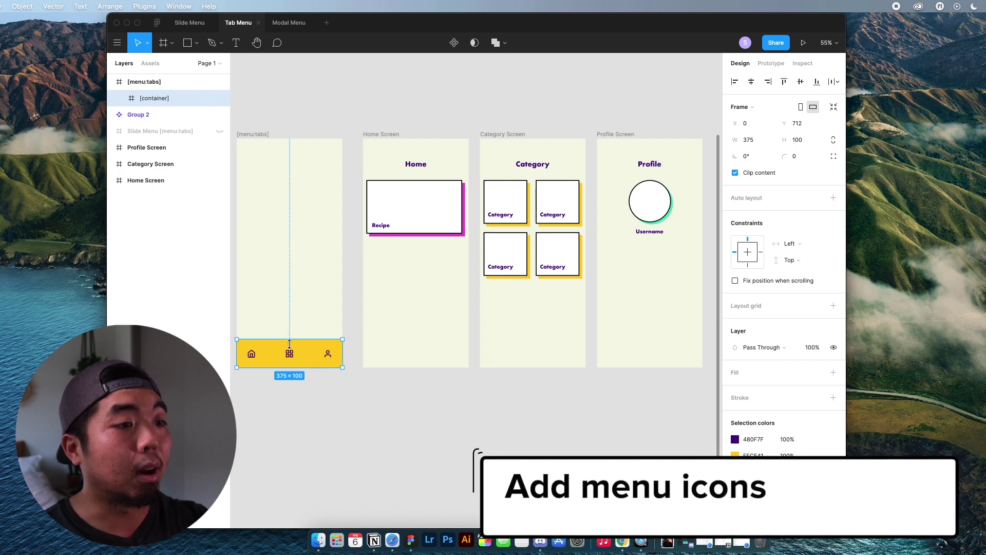
click(119, 98)
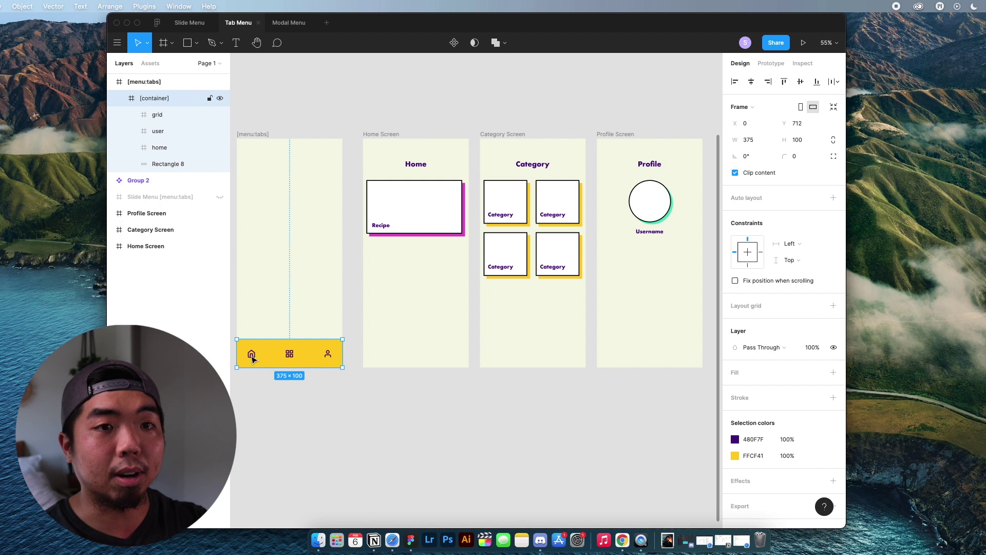
- Switch the right panel to Prototype mode for the tab bar icons
click(771, 64)
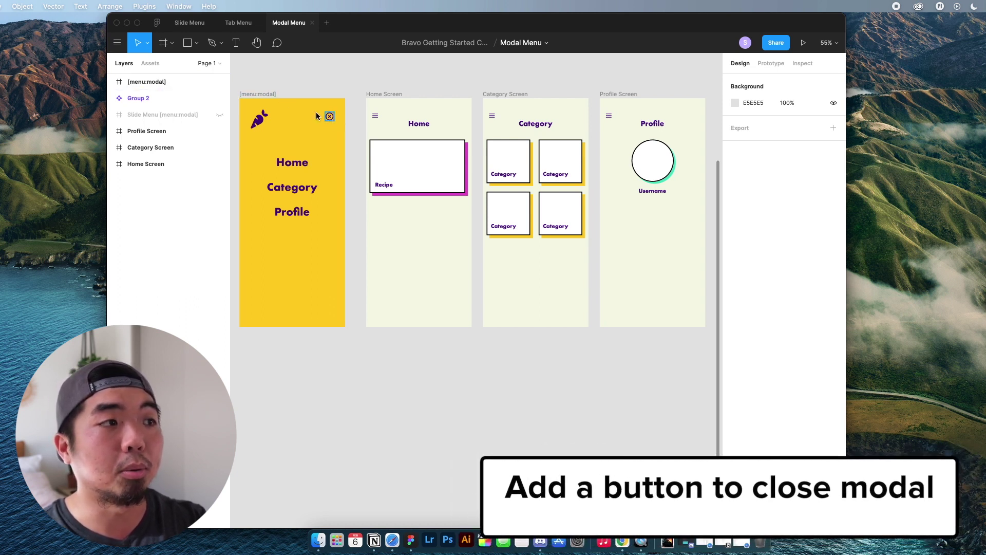
- Expand the [menu:modal] layer to reveal Close [action:close], then clear the selection
click(113, 83)
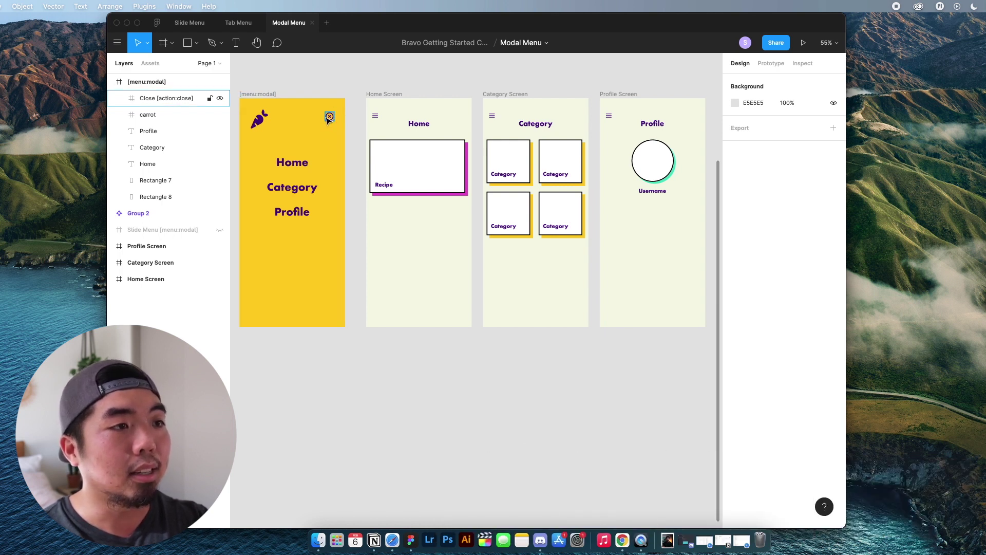
key(Escape)
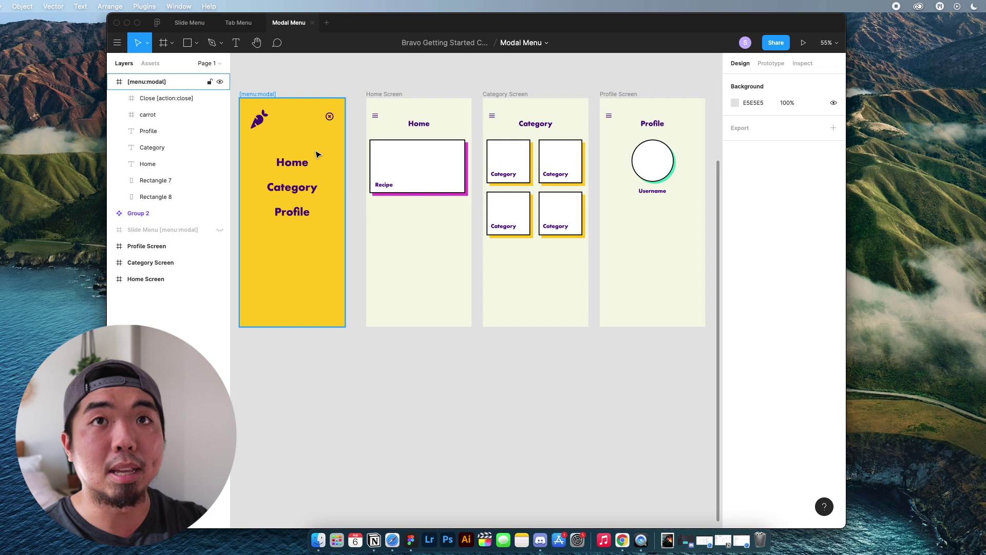
click(357, 127)
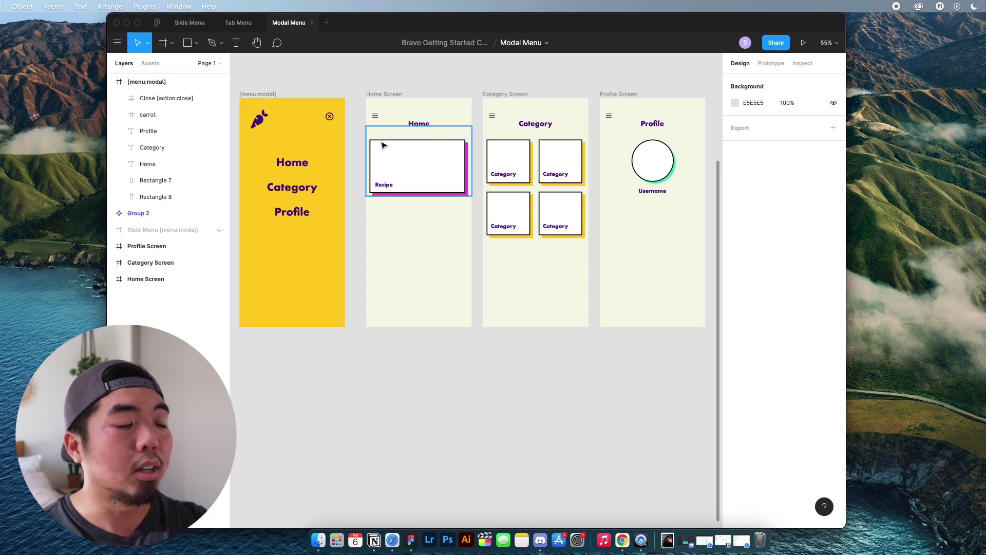
click(316, 154)
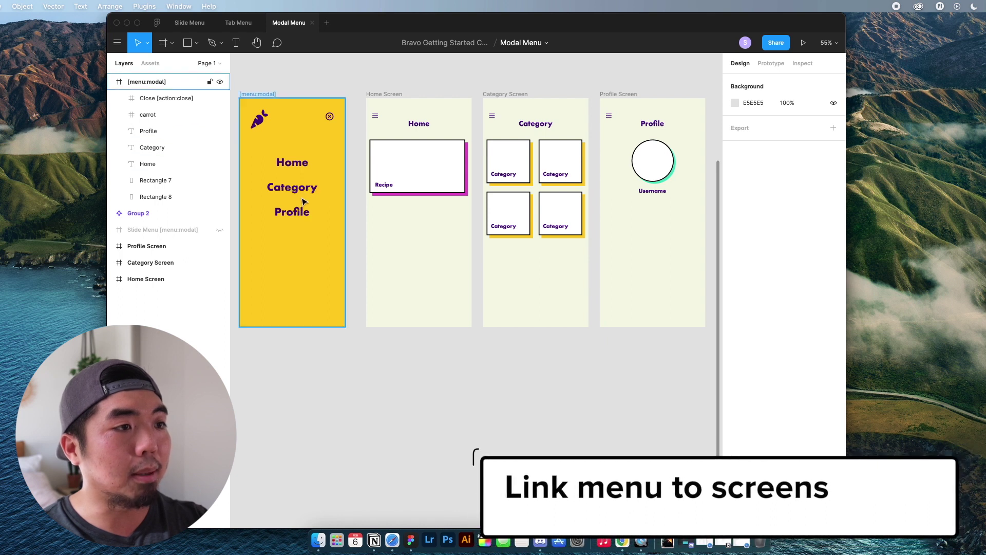
key(Escape)
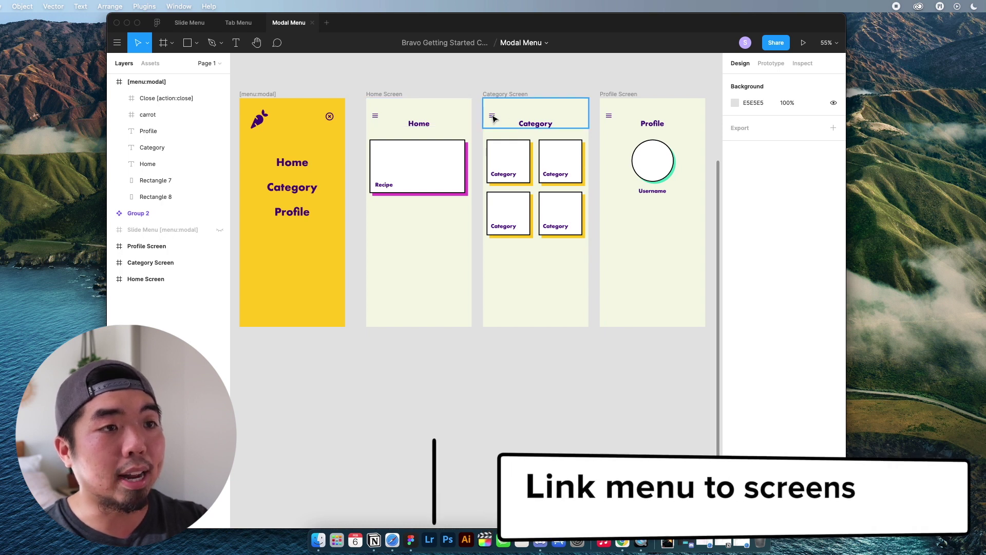
click(294, 148)
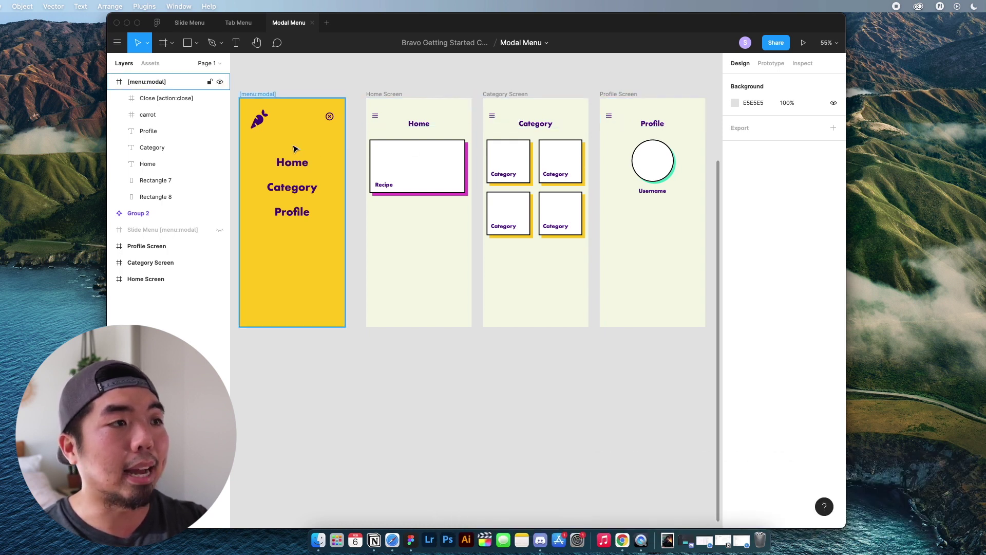